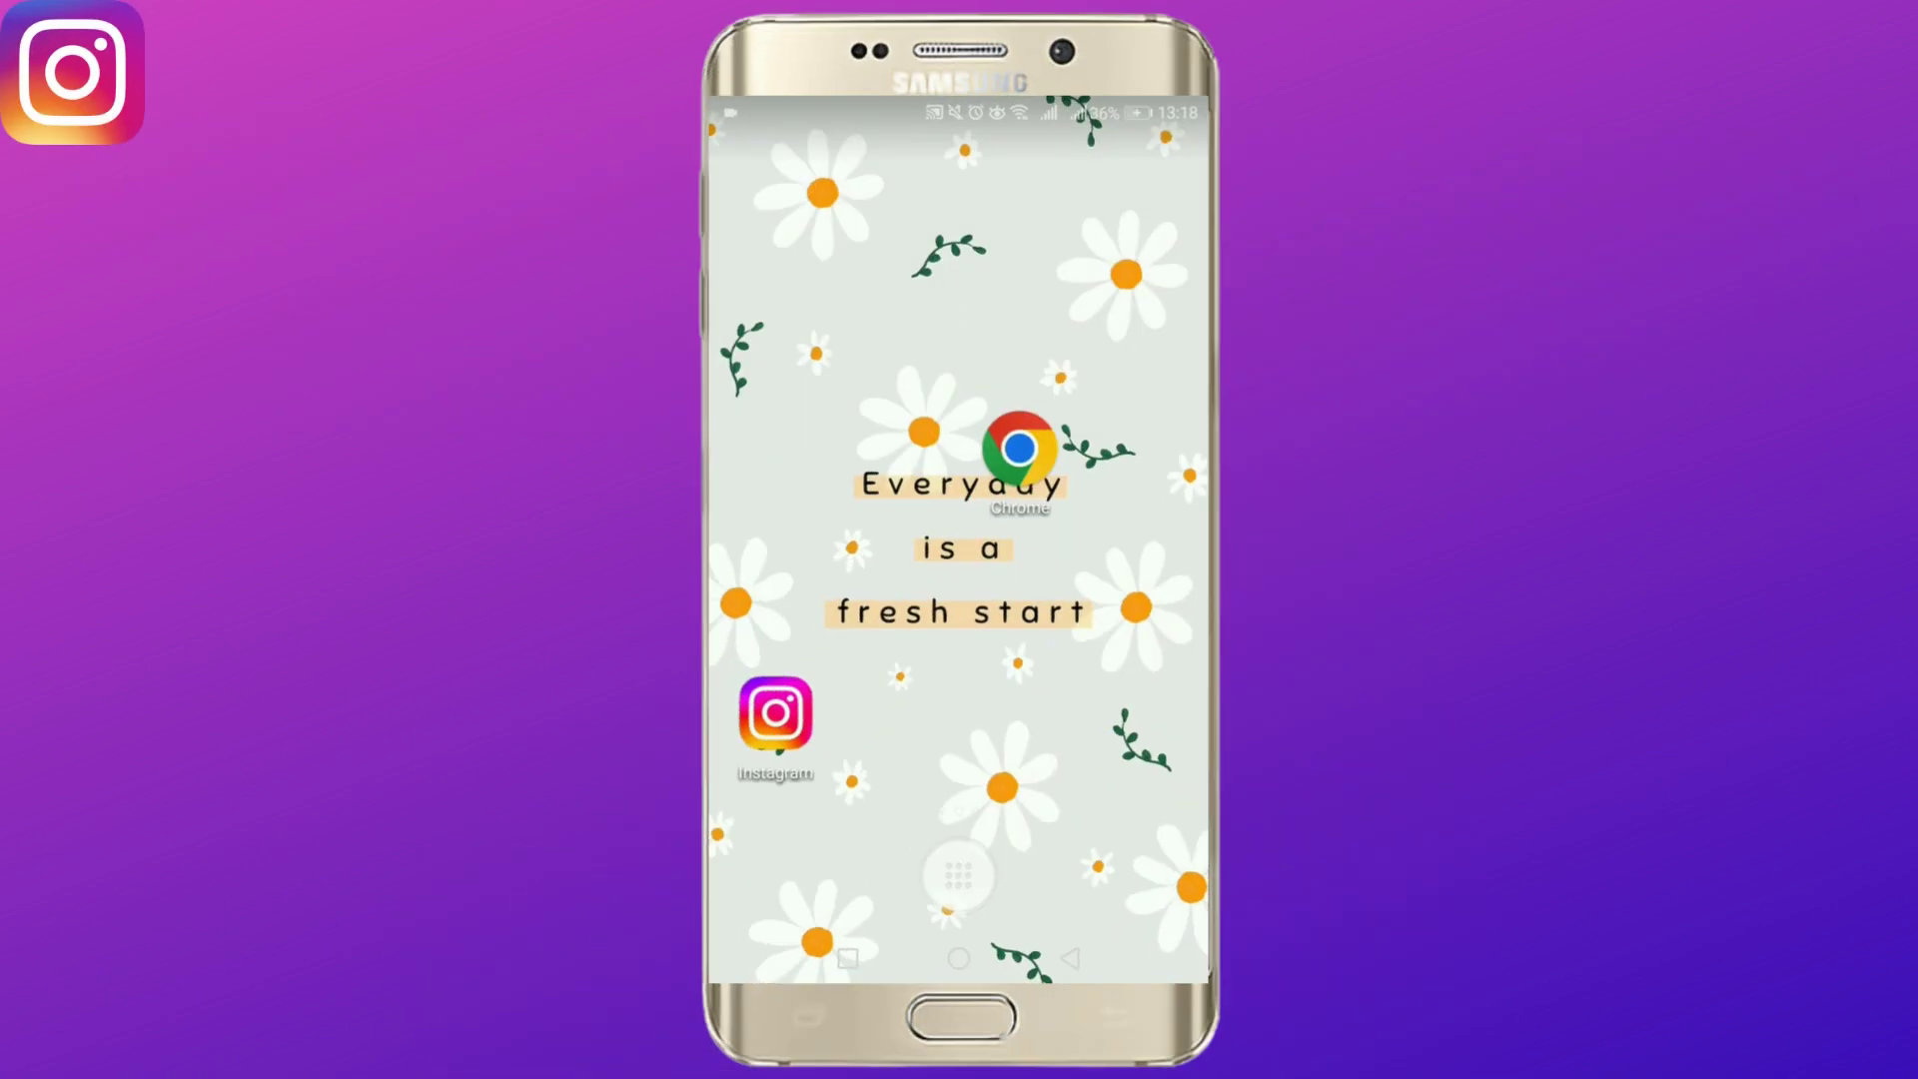
Launch Chrome from the Android home screen.
{"action": "left_click", "coordinate": [1019, 447]}
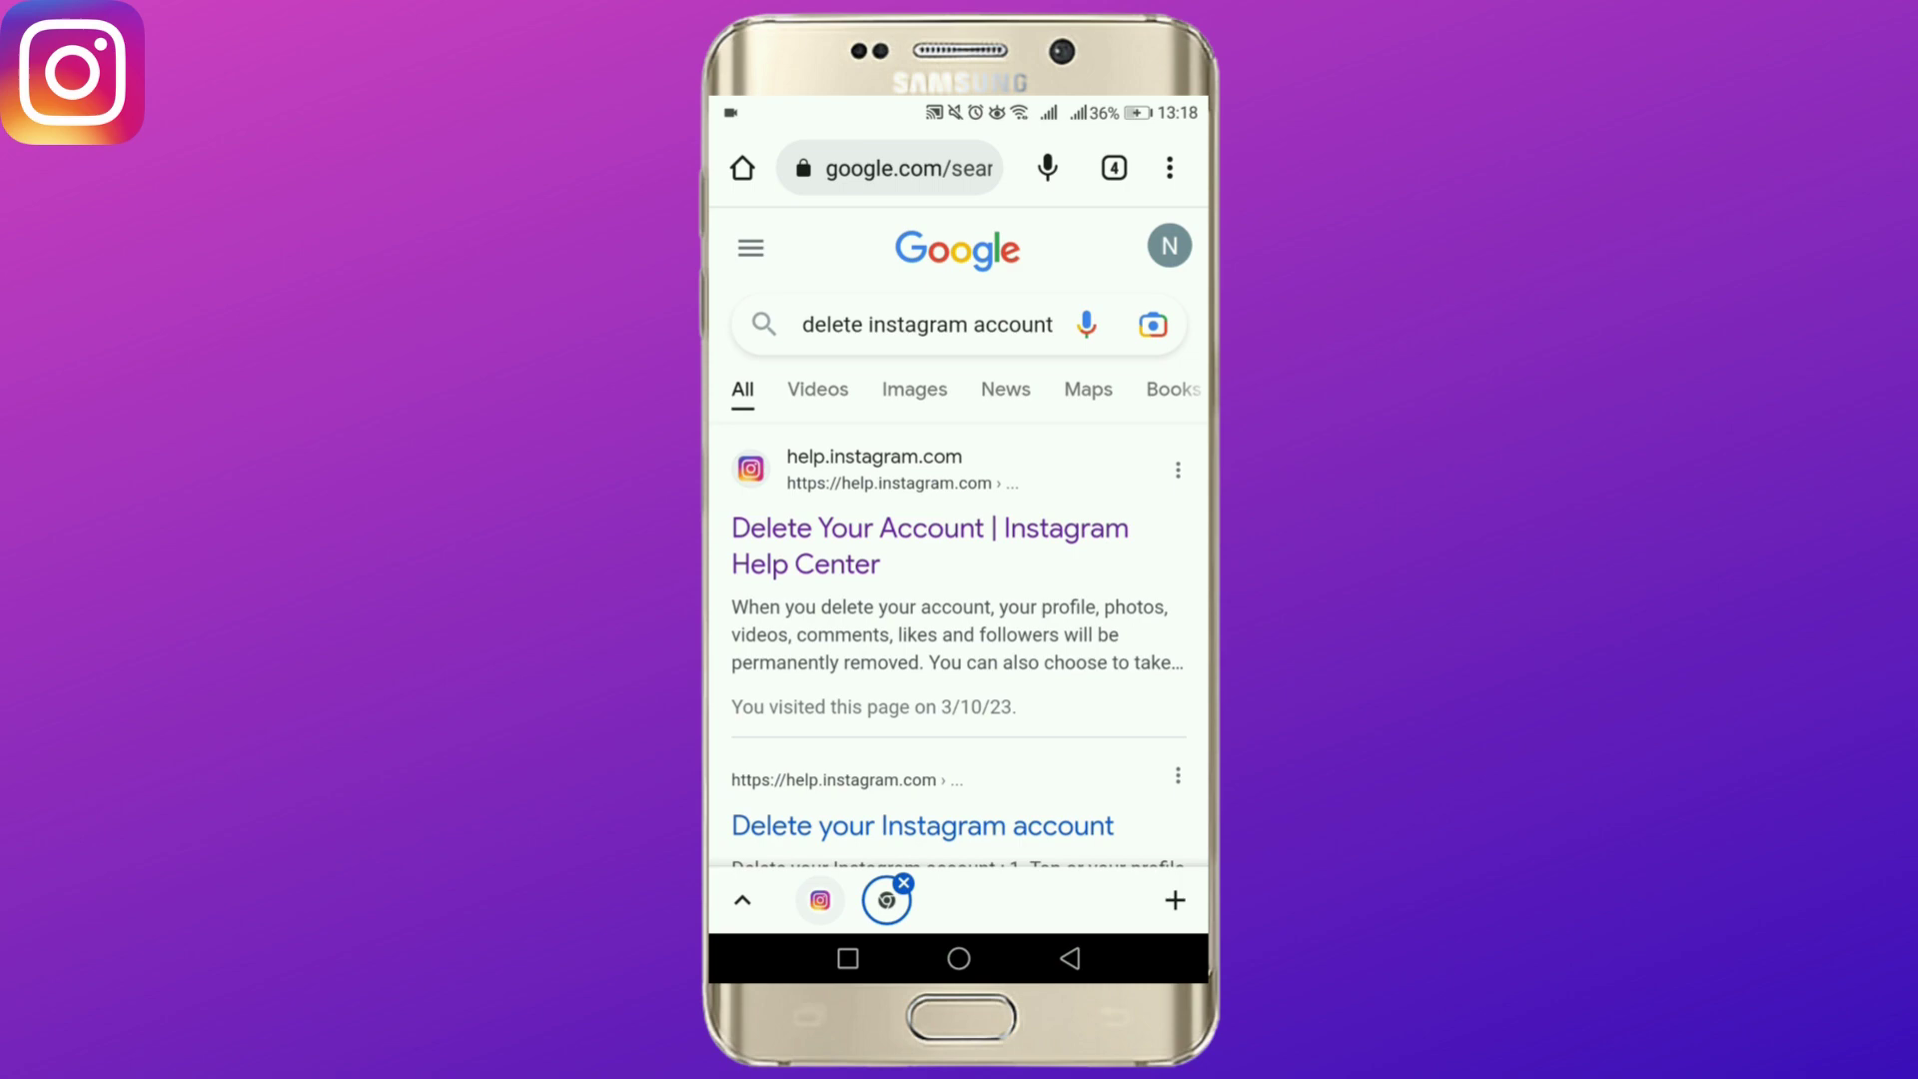
Follow the 'Delete Your Account | Instagram Help Center' result through to the Delete Your Account page.
{"action": "left_click", "coordinate": [982, 528]}
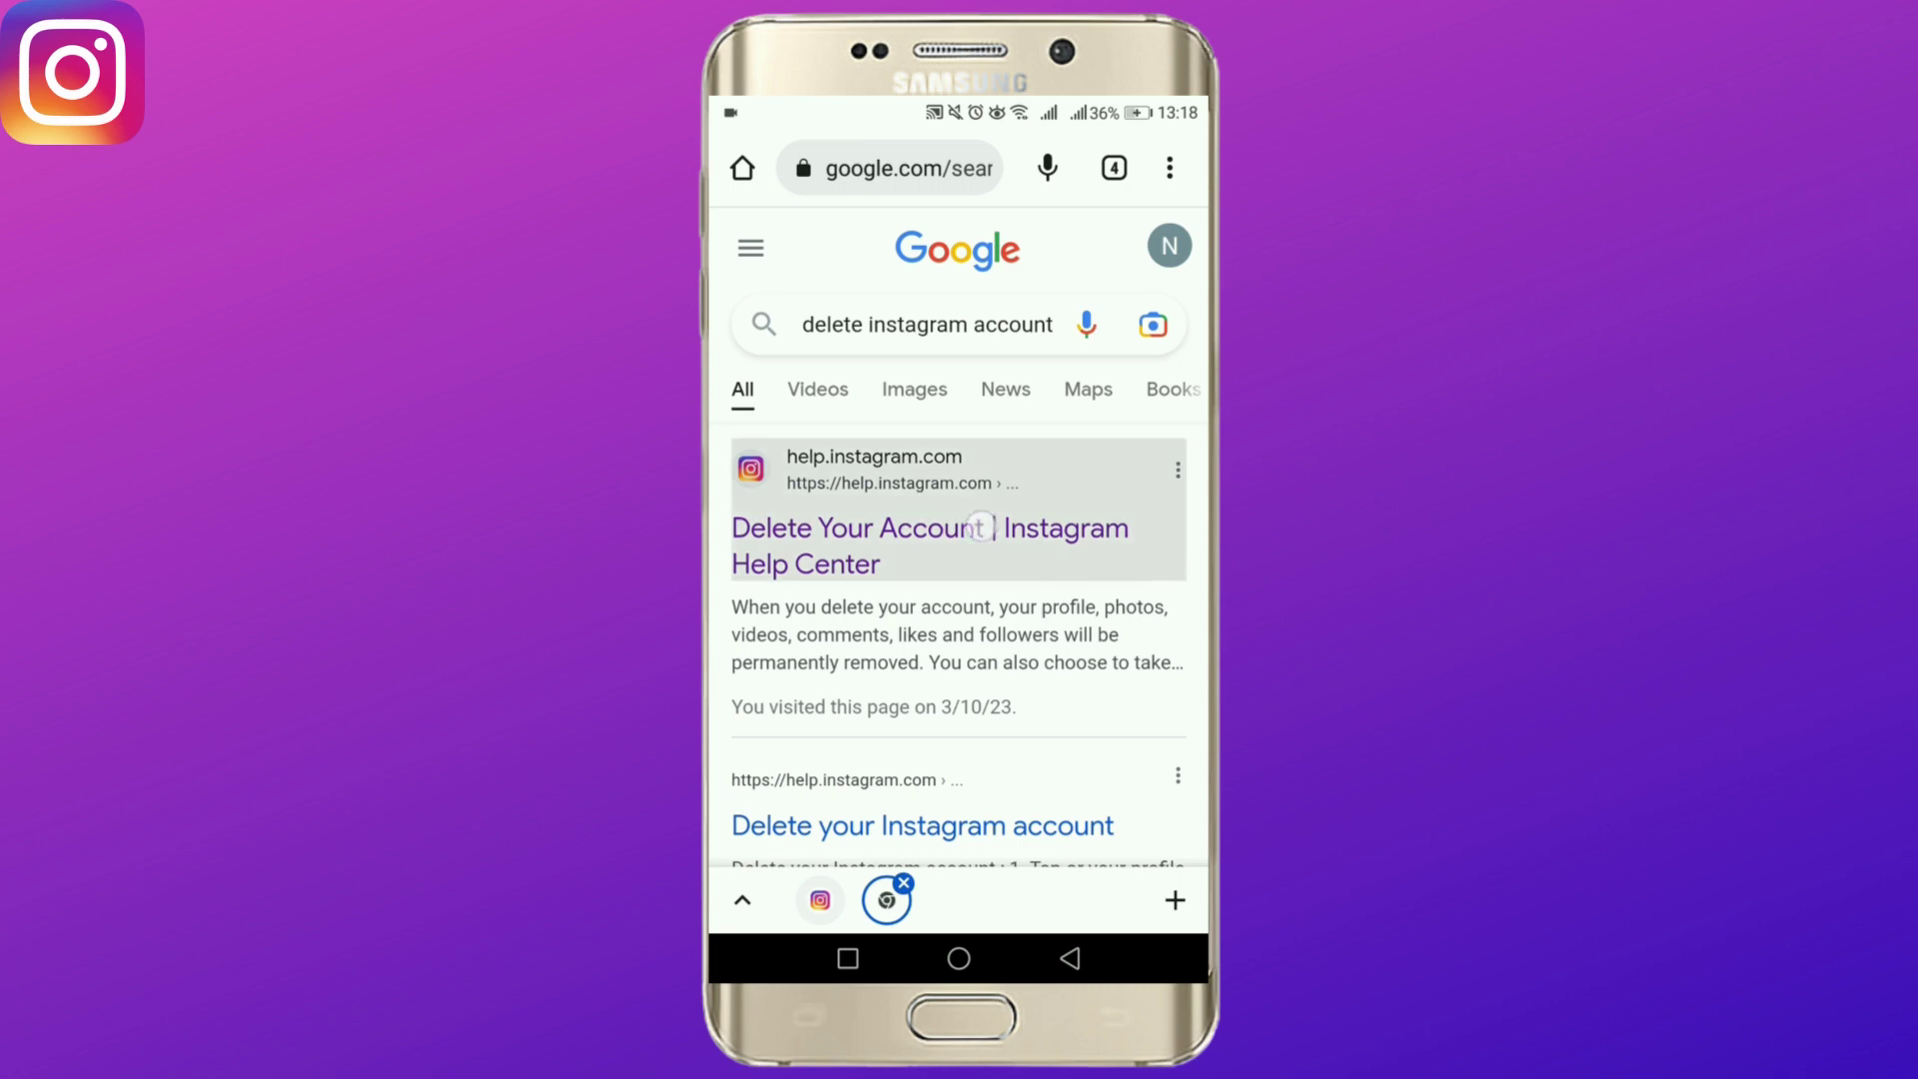
{"action": "left_click", "coordinate": [1015, 543]}
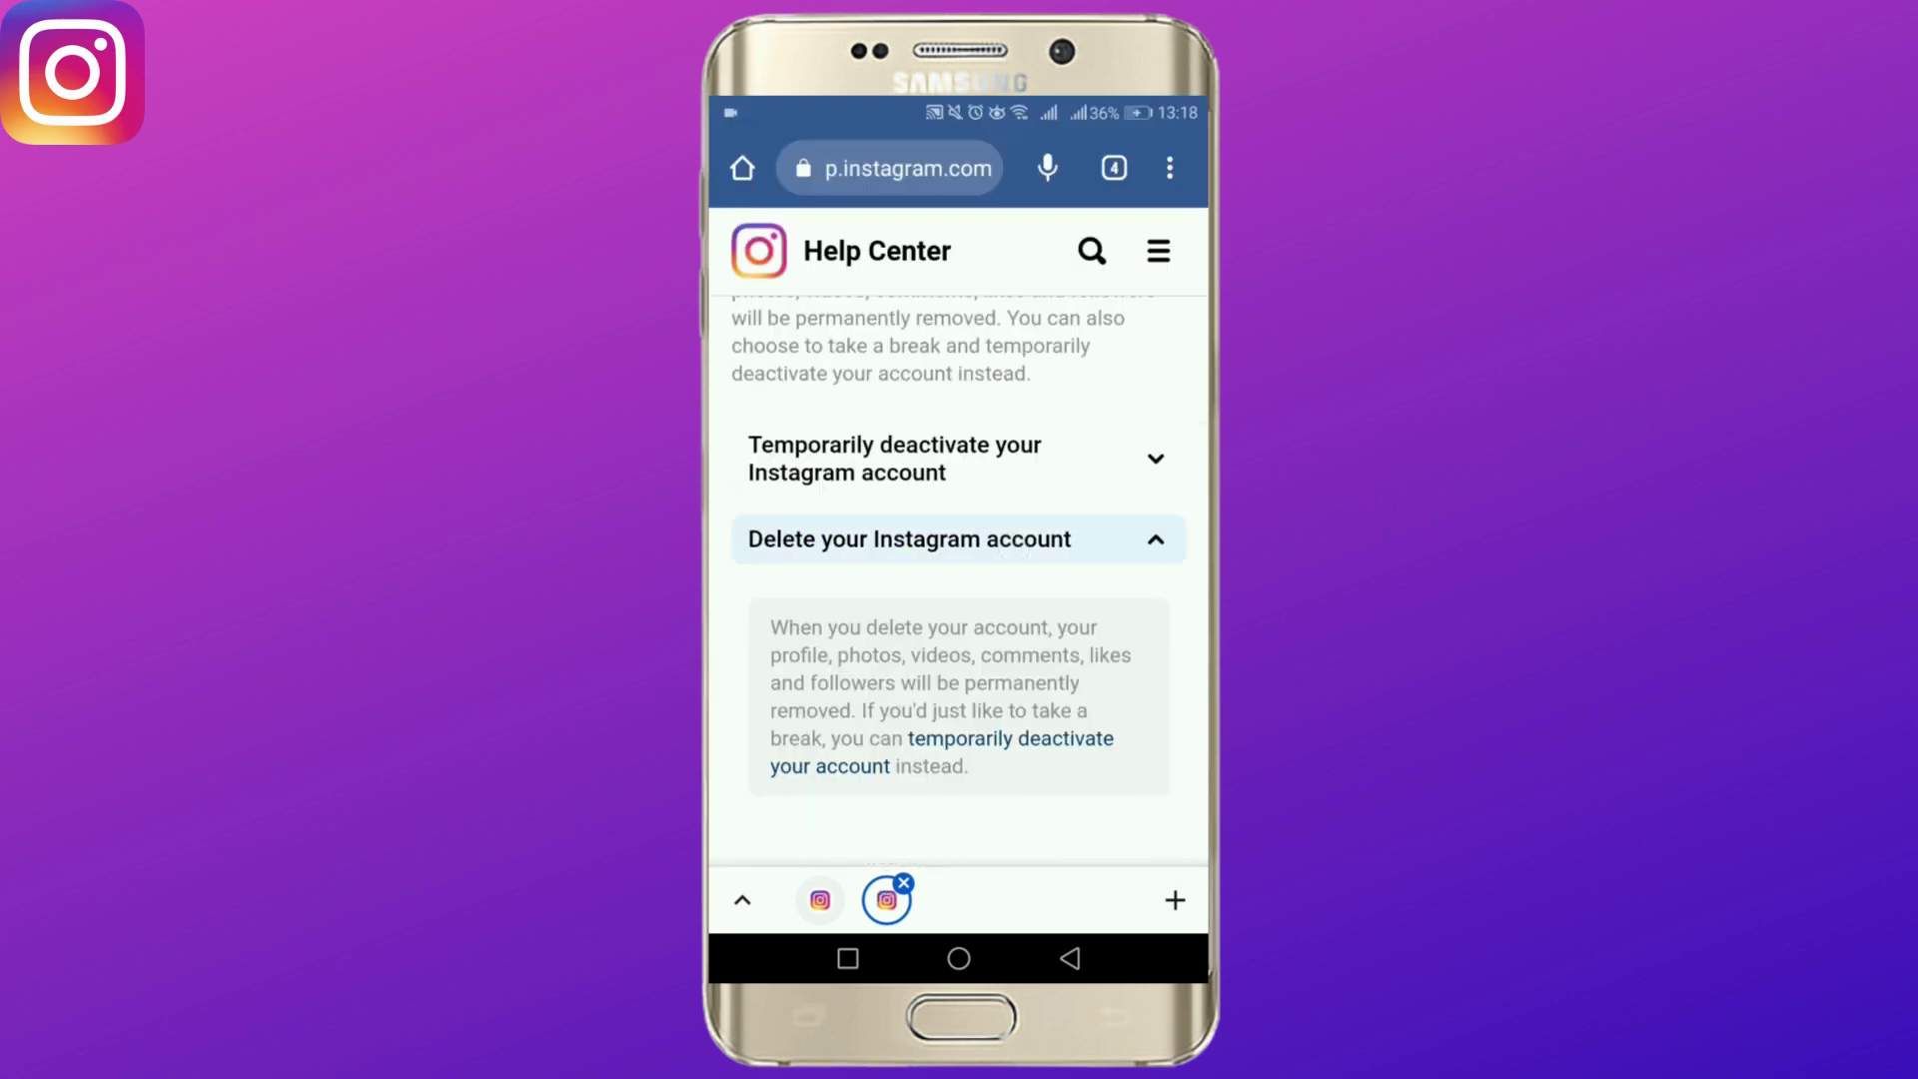
{"action": "scroll", "coordinate": [1063, 688], "scroll_direction": "down", "scroll_amount": 3}
{"action": "scroll", "coordinate": [1062, 600], "scroll_direction": "down", "scroll_amount": 4}
{"action": "scroll", "coordinate": [1092, 416], "scroll_direction": "down", "scroll_amount": 6}
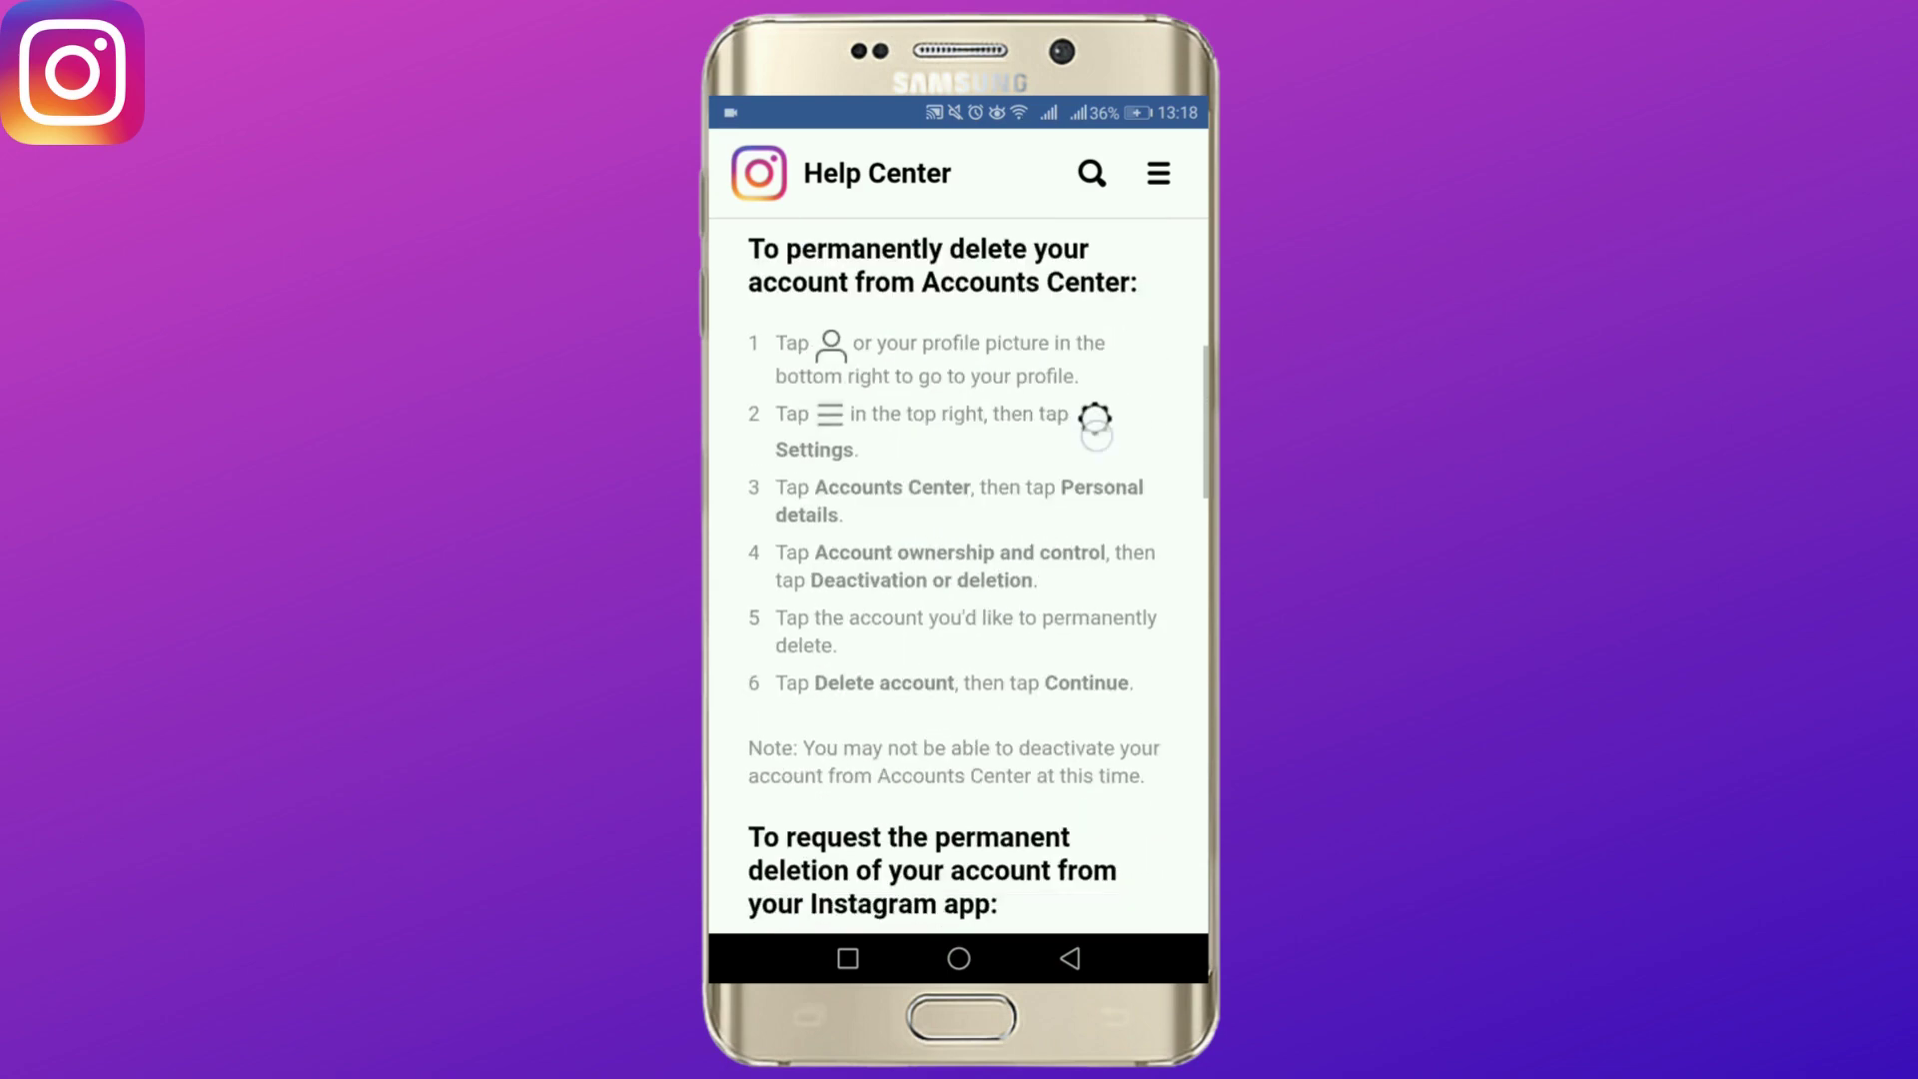
{"action": "scroll", "coordinate": [1099, 433], "scroll_direction": "down", "scroll_amount": 4}
{"action": "scroll", "coordinate": [1098, 434], "scroll_direction": "down", "scroll_amount": 3}
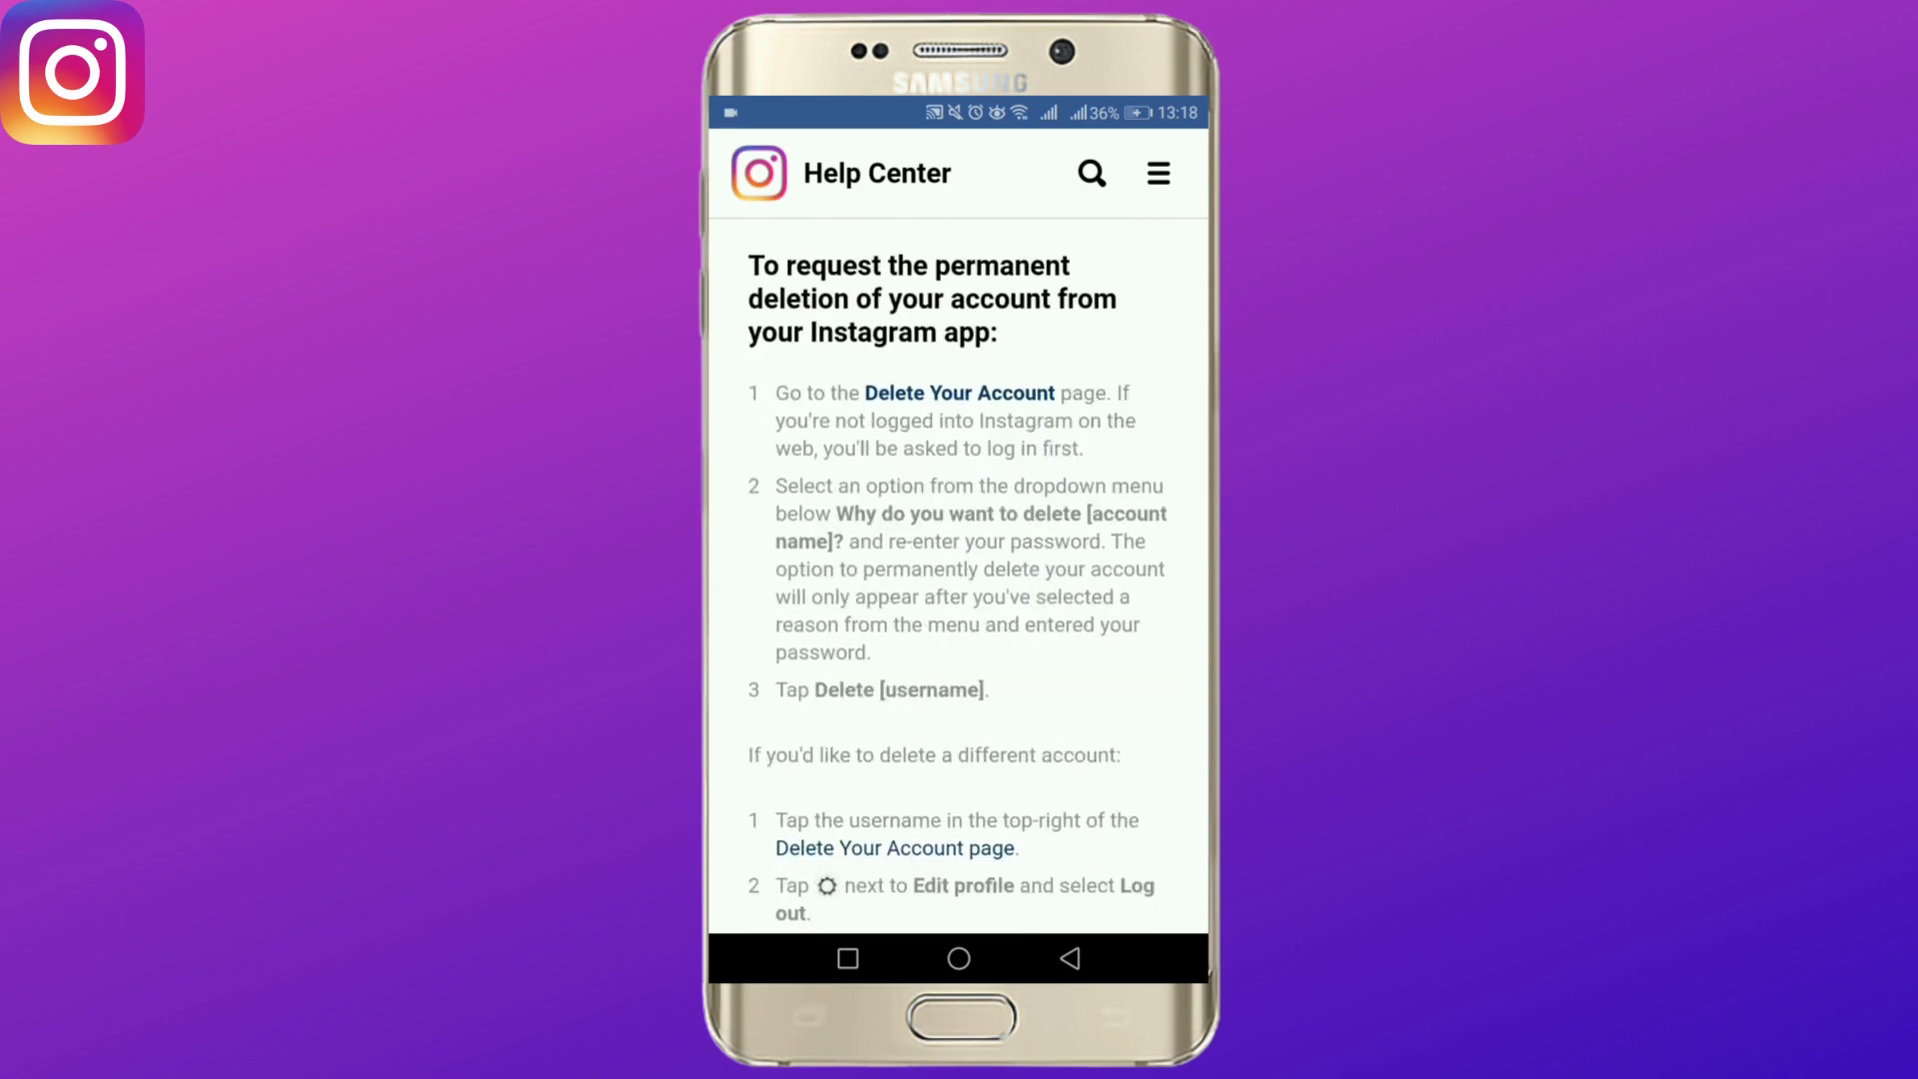
{"action": "left_click", "coordinate": [1010, 391]}
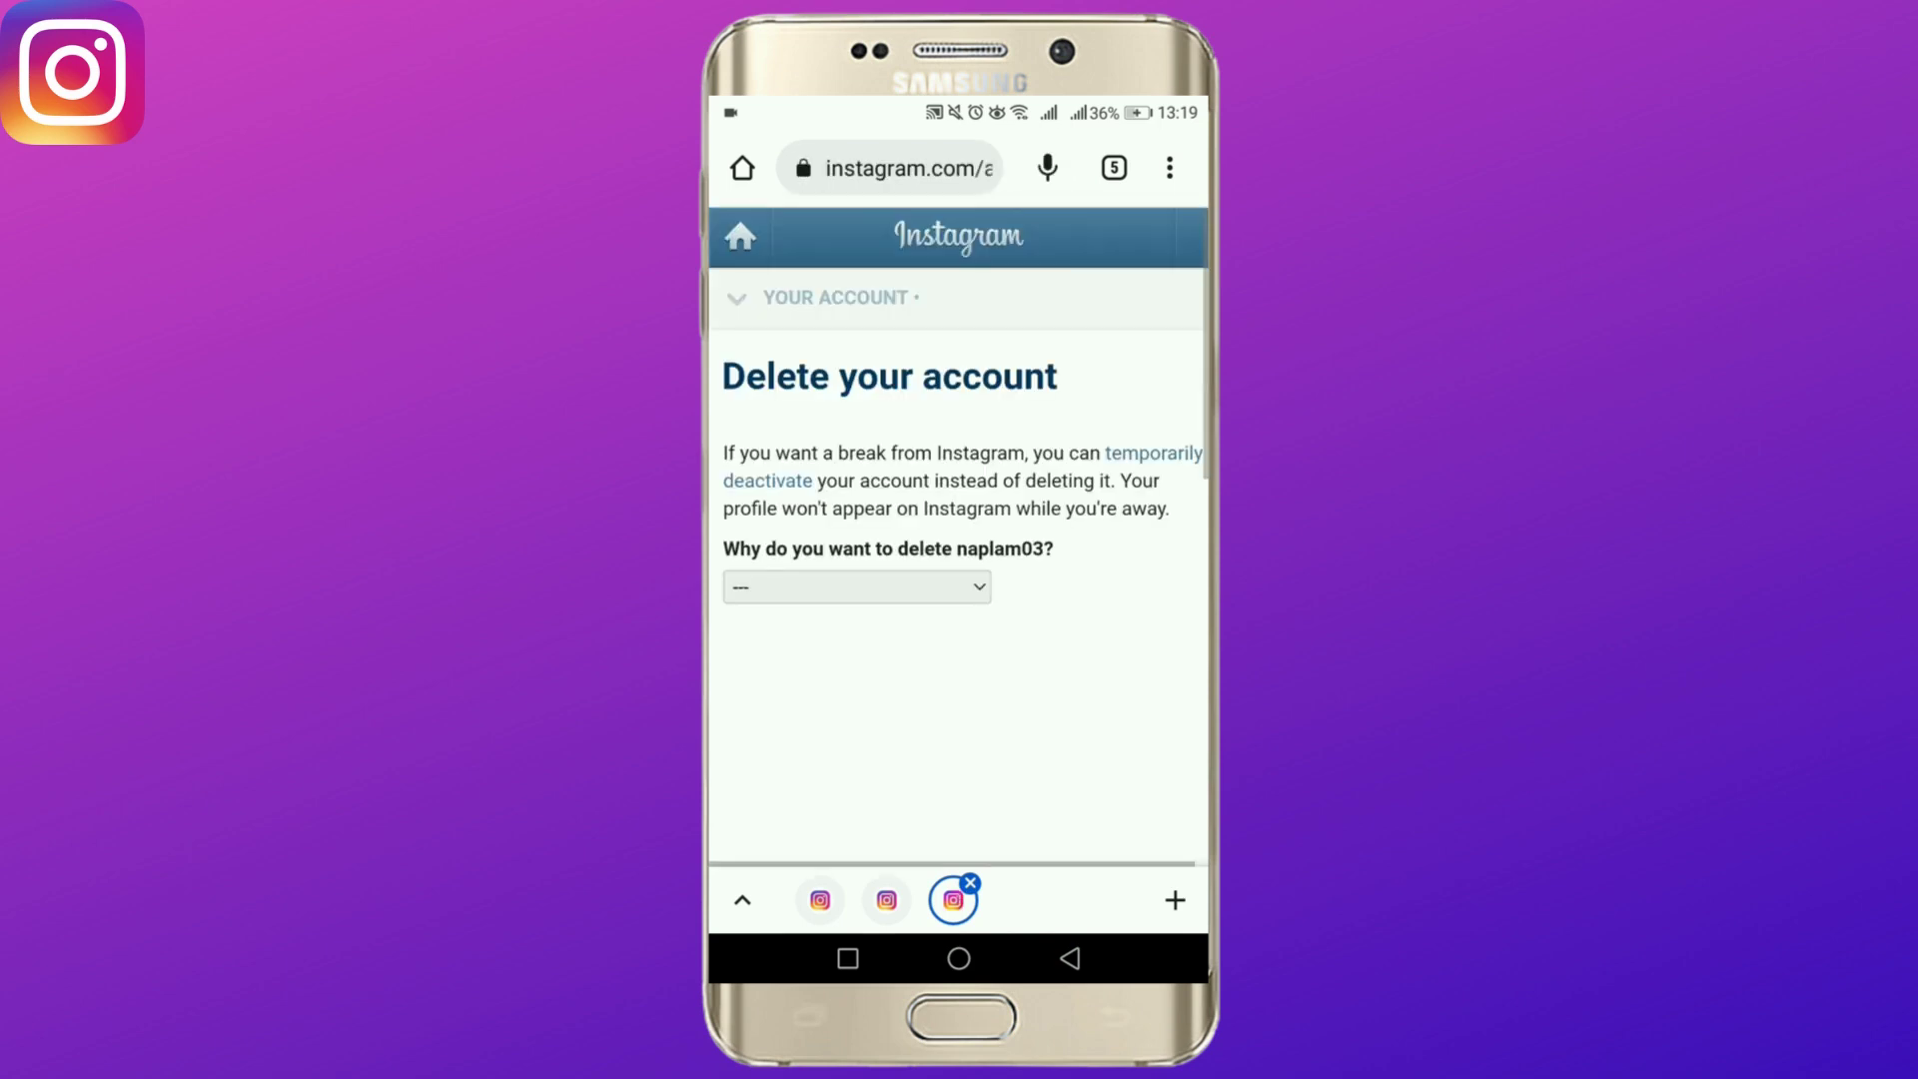
Choose 'Too busy/too distracting' as the reason for deleting the account.
{"action": "left_click", "coordinate": [857, 586]}
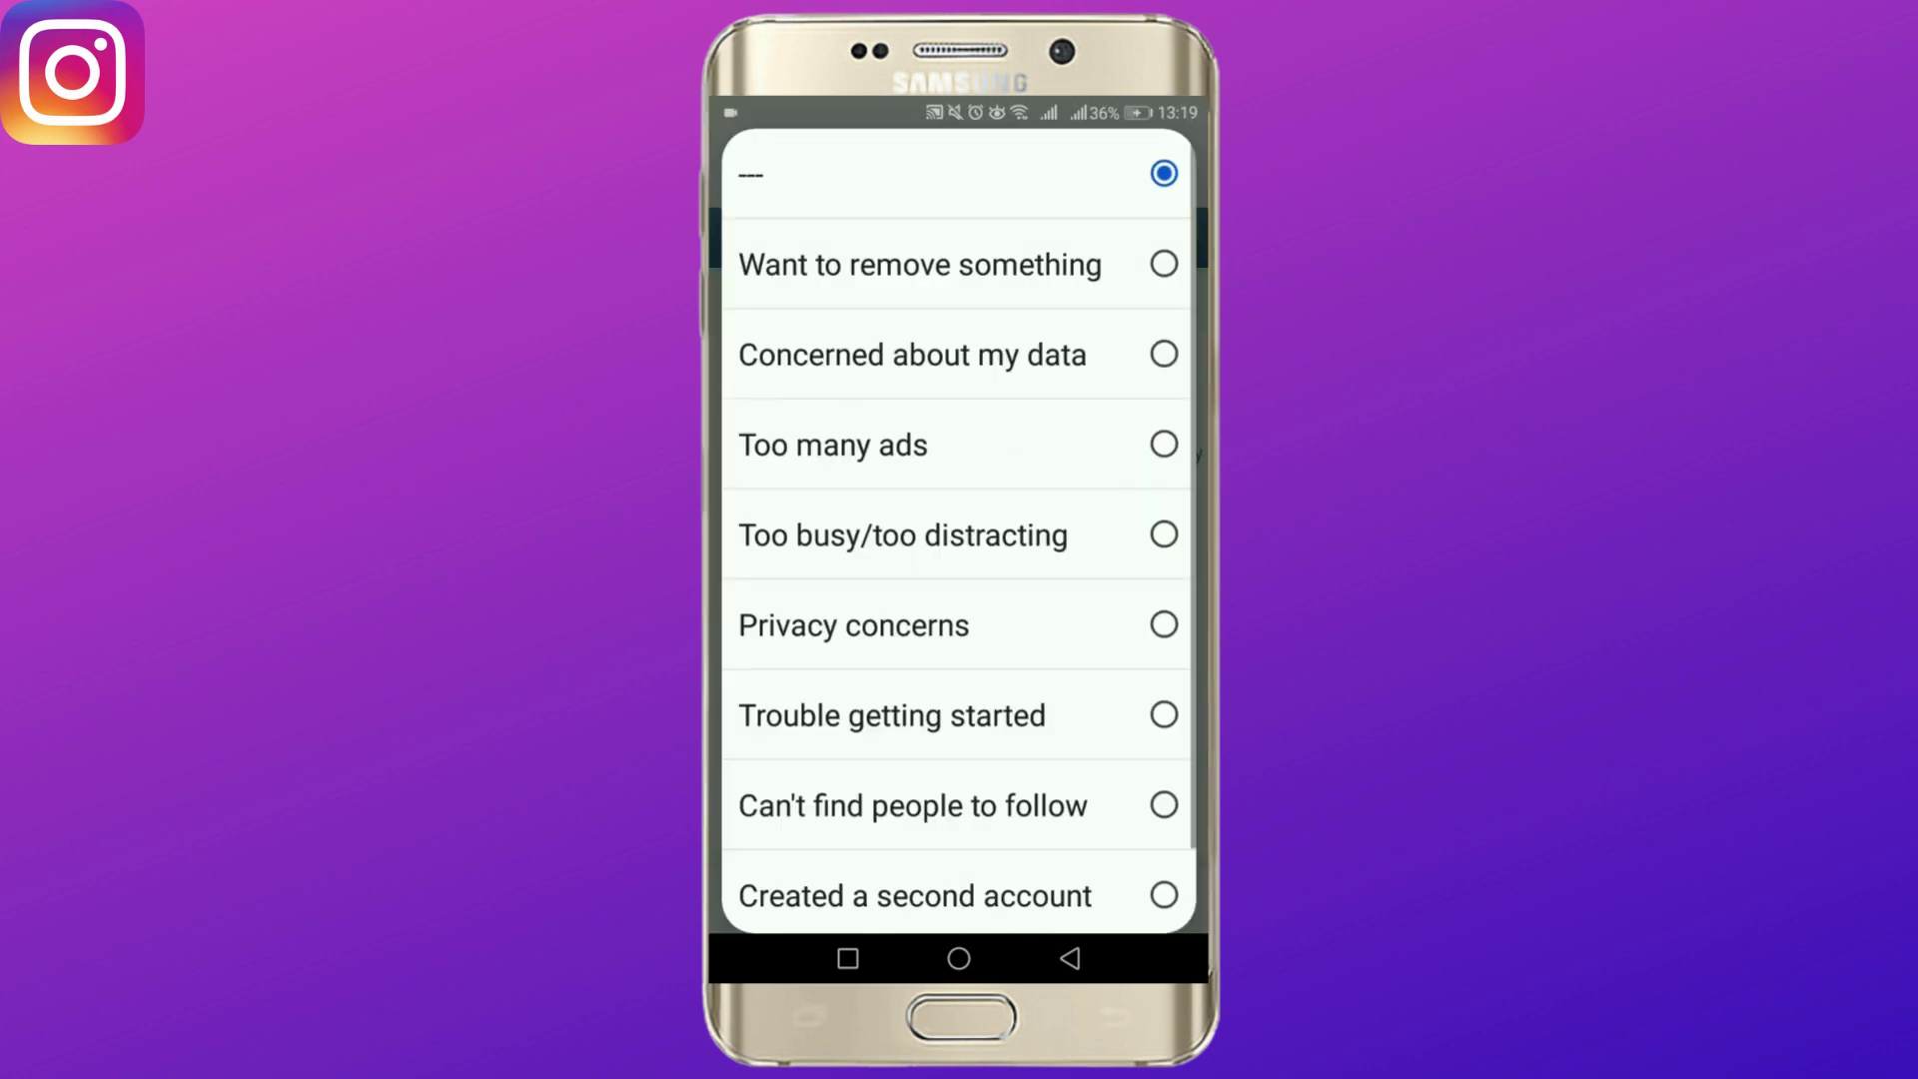
{"action": "left_click", "coordinate": [989, 536]}
{"action": "scroll", "coordinate": [1079, 527], "scroll_direction": "down", "scroll_amount": 2}
{"action": "scroll", "coordinate": [1079, 527], "scroll_direction": "down", "scroll_amount": 3}
{"action": "scroll", "coordinate": [1105, 515], "scroll_direction": "down", "scroll_amount": 4}
{"action": "scroll", "coordinate": [1105, 505], "scroll_direction": "down", "scroll_amount": 1}
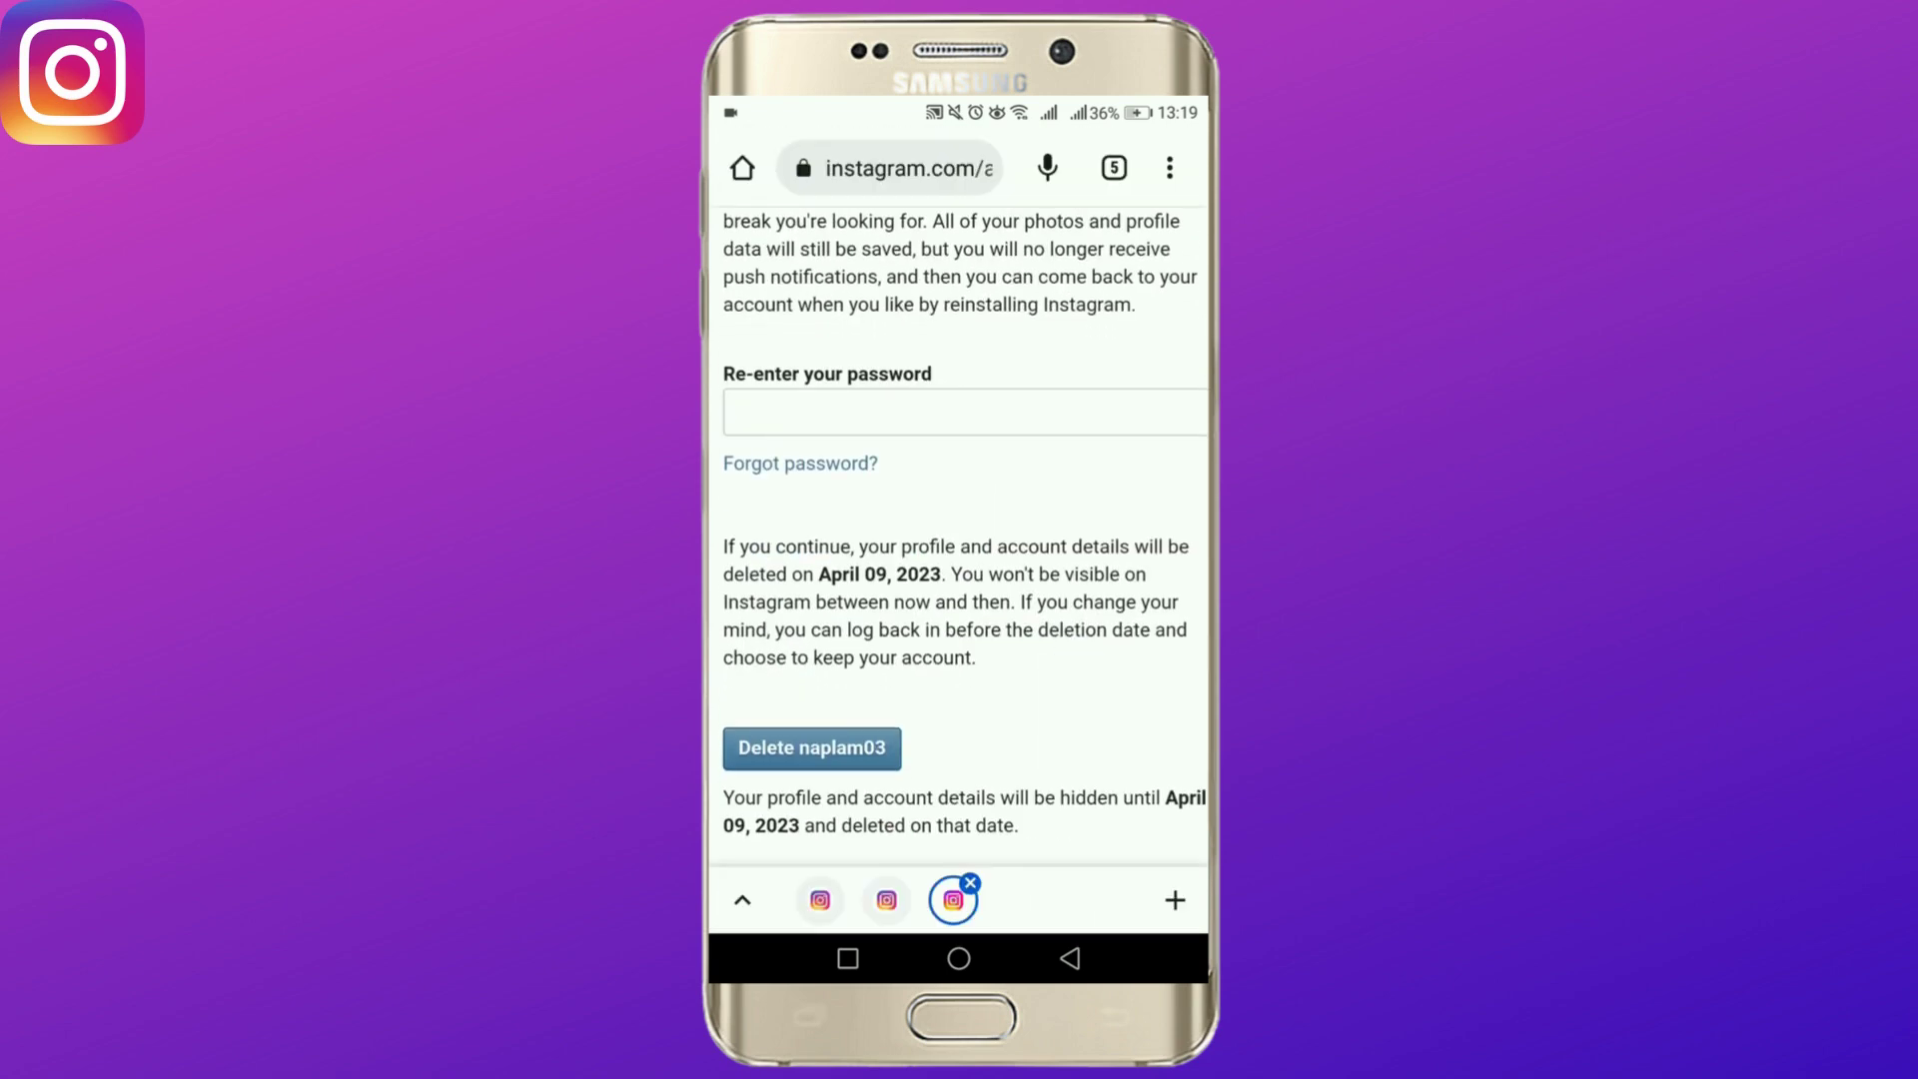
{"action": "scroll", "coordinate": [960, 540], "scroll_direction": "up", "scroll_amount": 1}
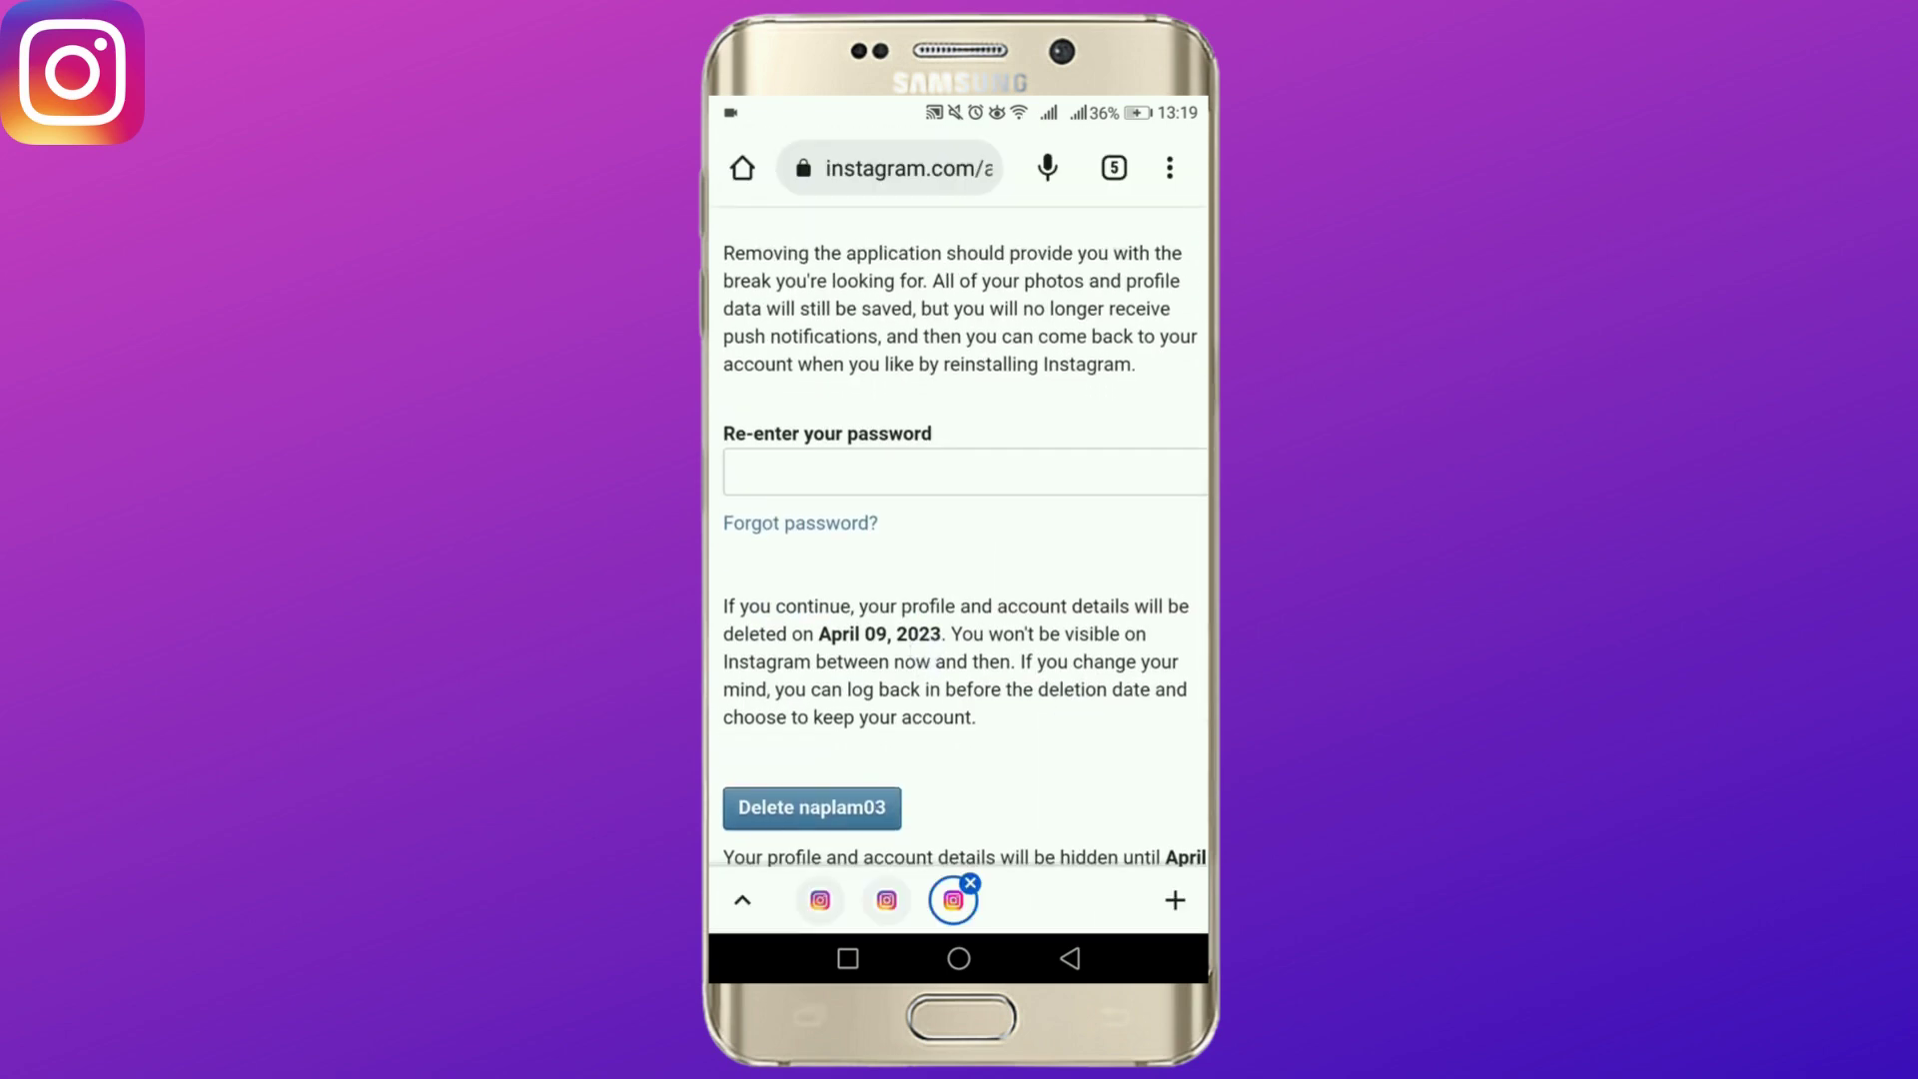
{"action": "scroll", "coordinate": [1005, 644], "scroll_direction": "down", "scroll_amount": 1}
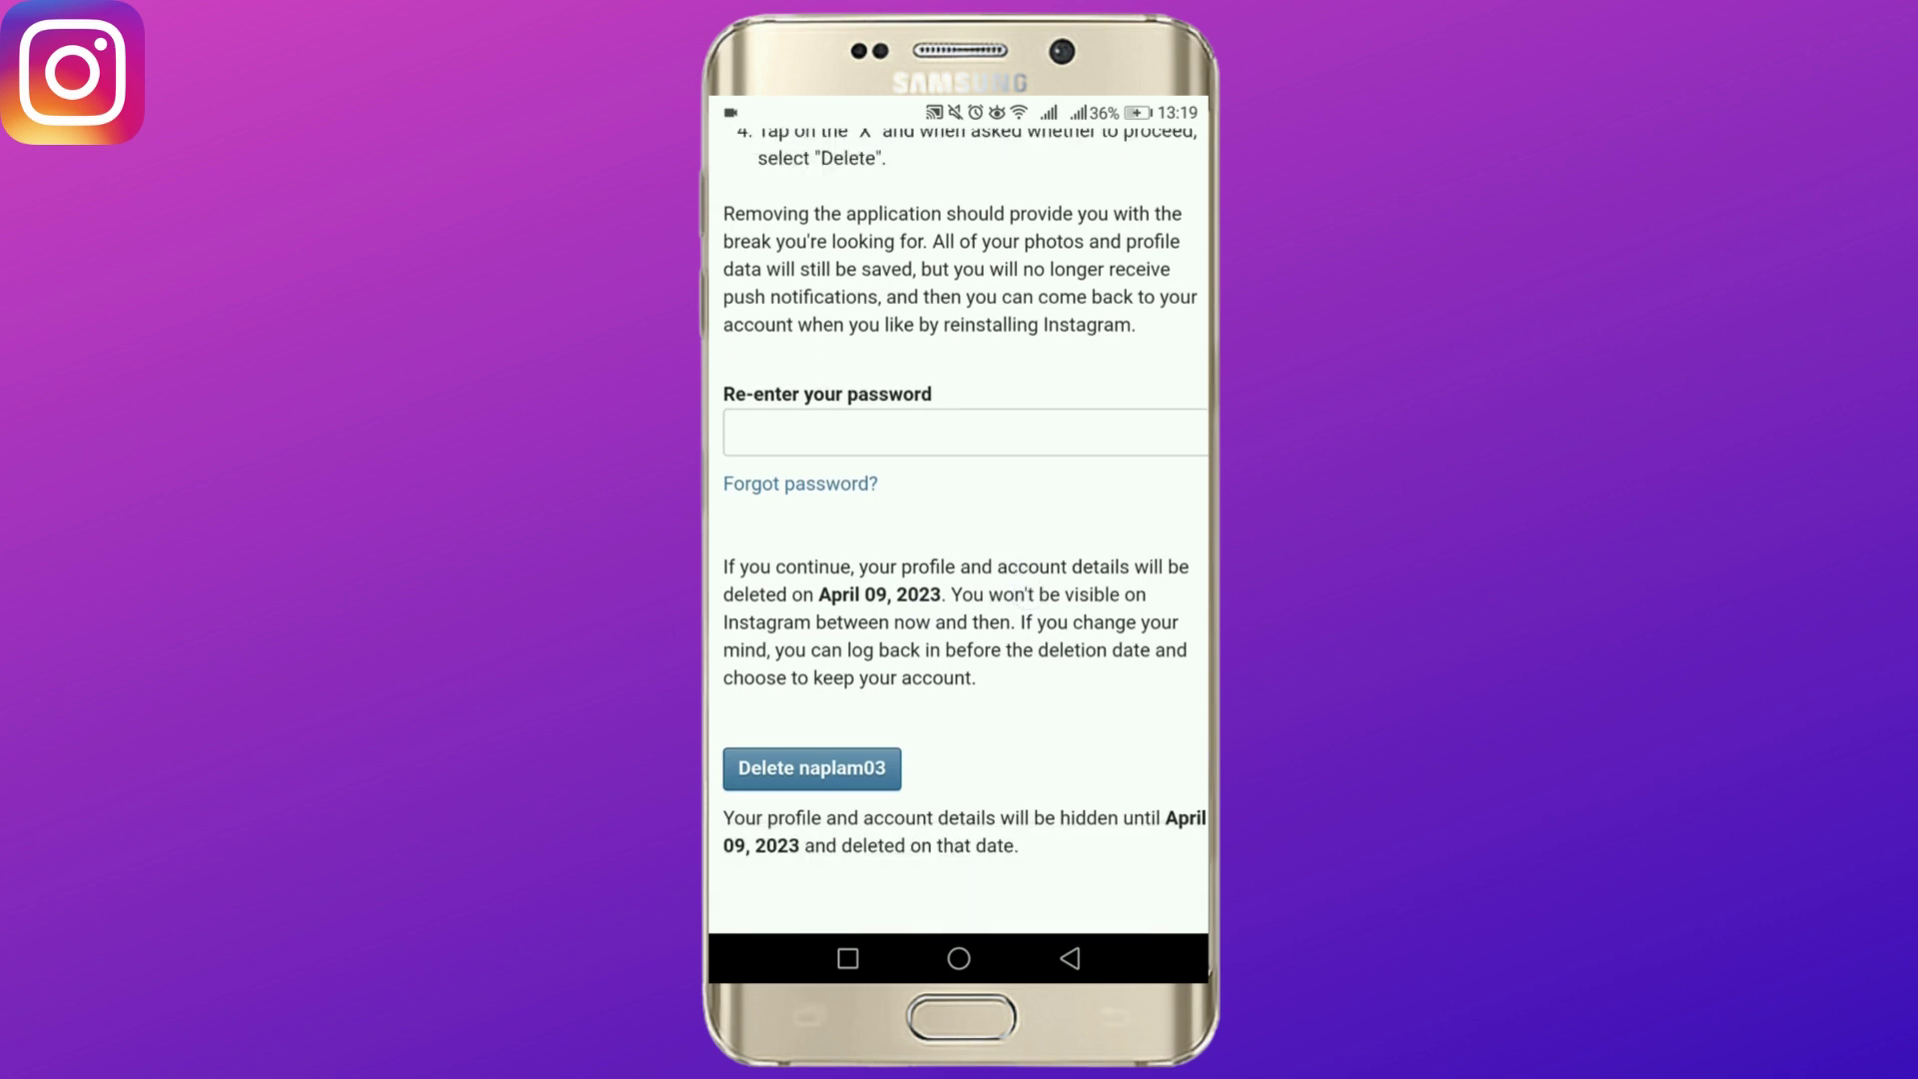
{"action": "scroll", "coordinate": [960, 532], "scroll_direction": "up", "scroll_amount": 1}
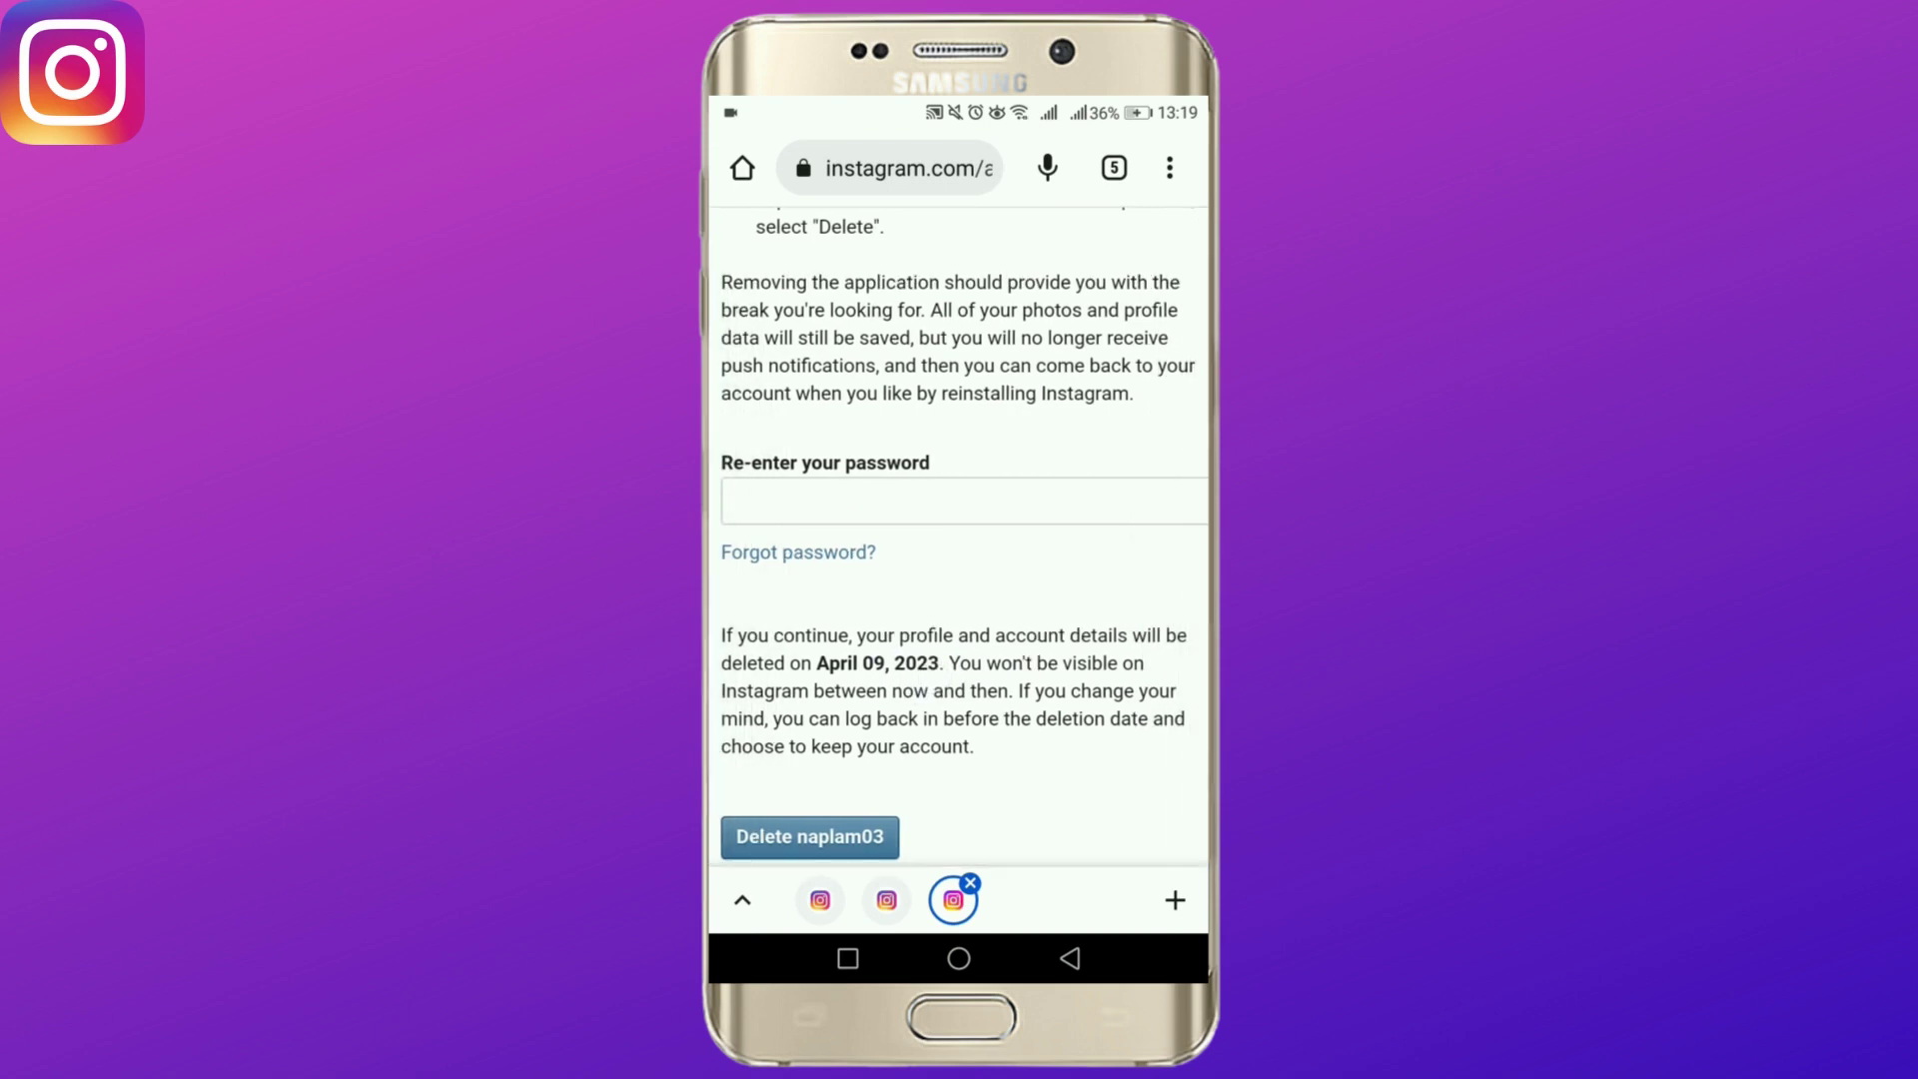
{"action": "scroll", "coordinate": [1073, 556], "scroll_direction": "down", "scroll_amount": 1}
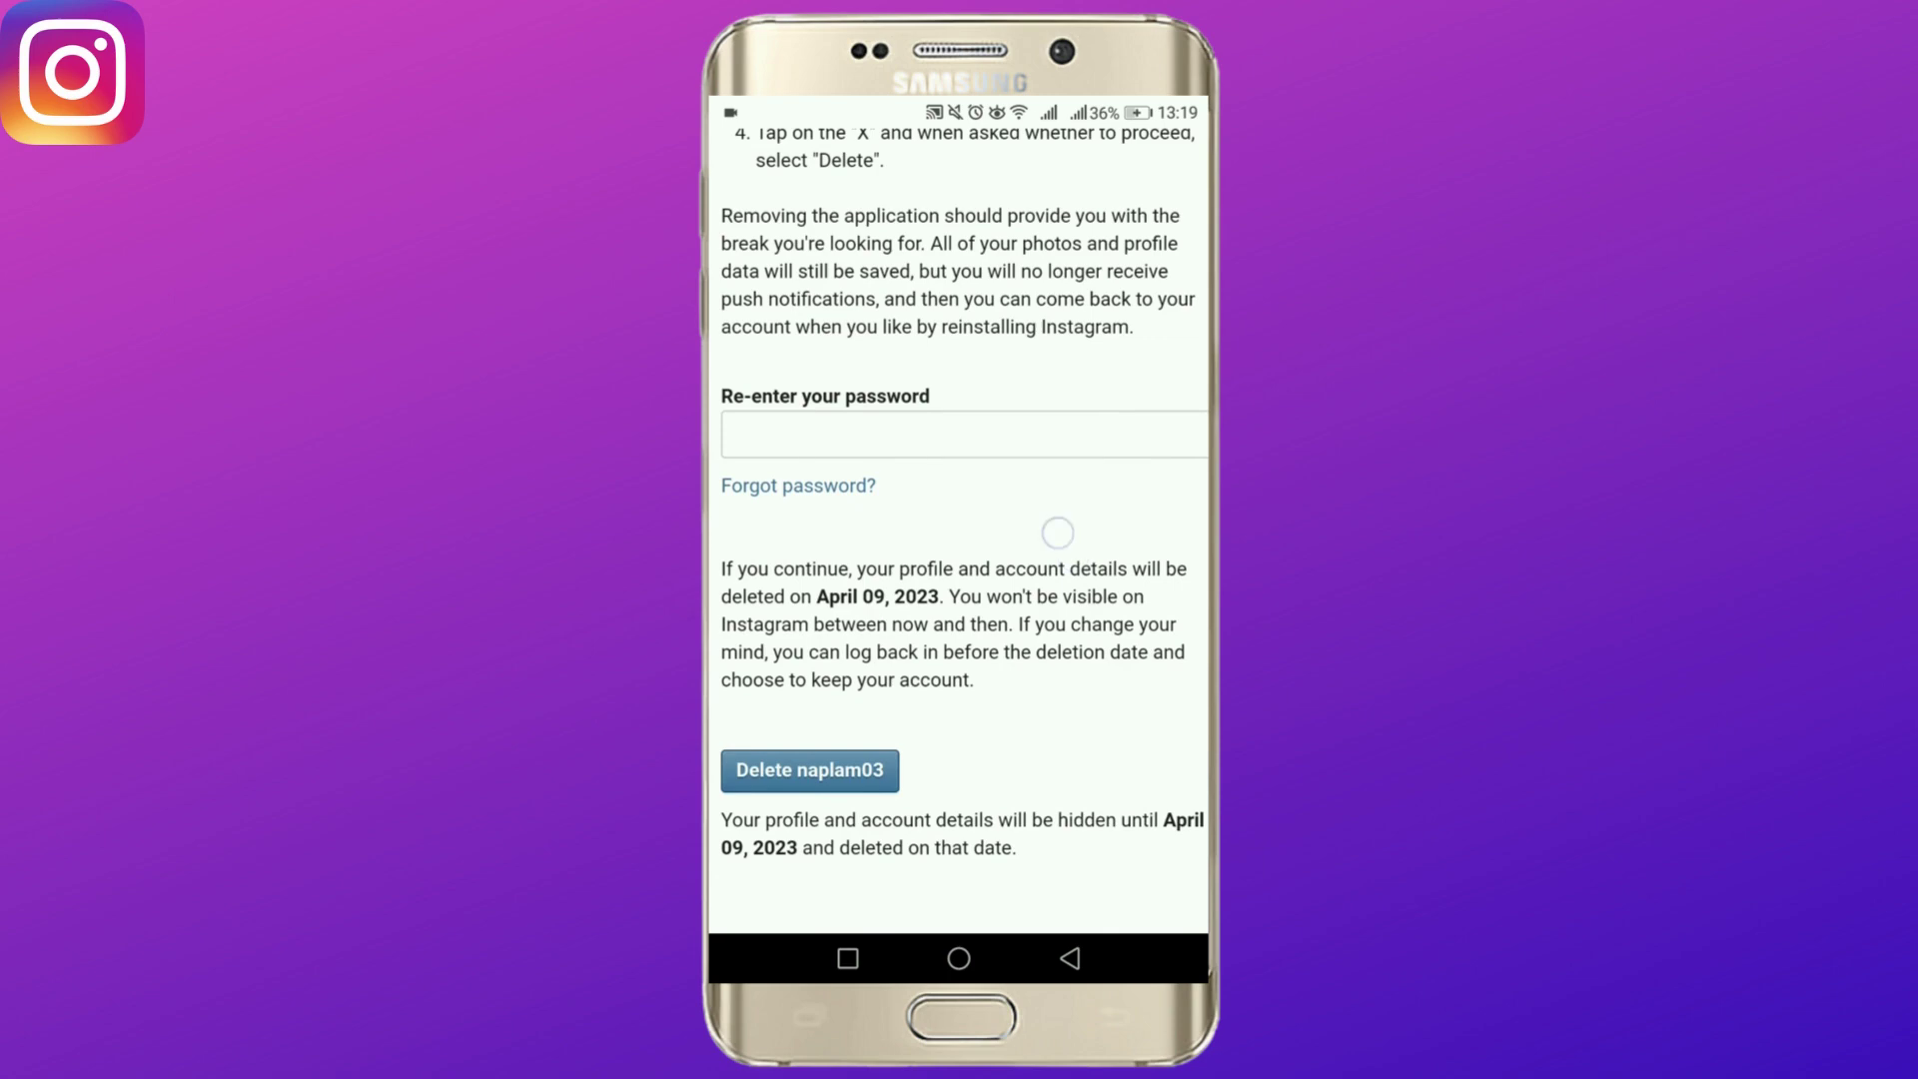
{"action": "scroll", "coordinate": [1058, 532], "scroll_direction": "up", "scroll_amount": 1}
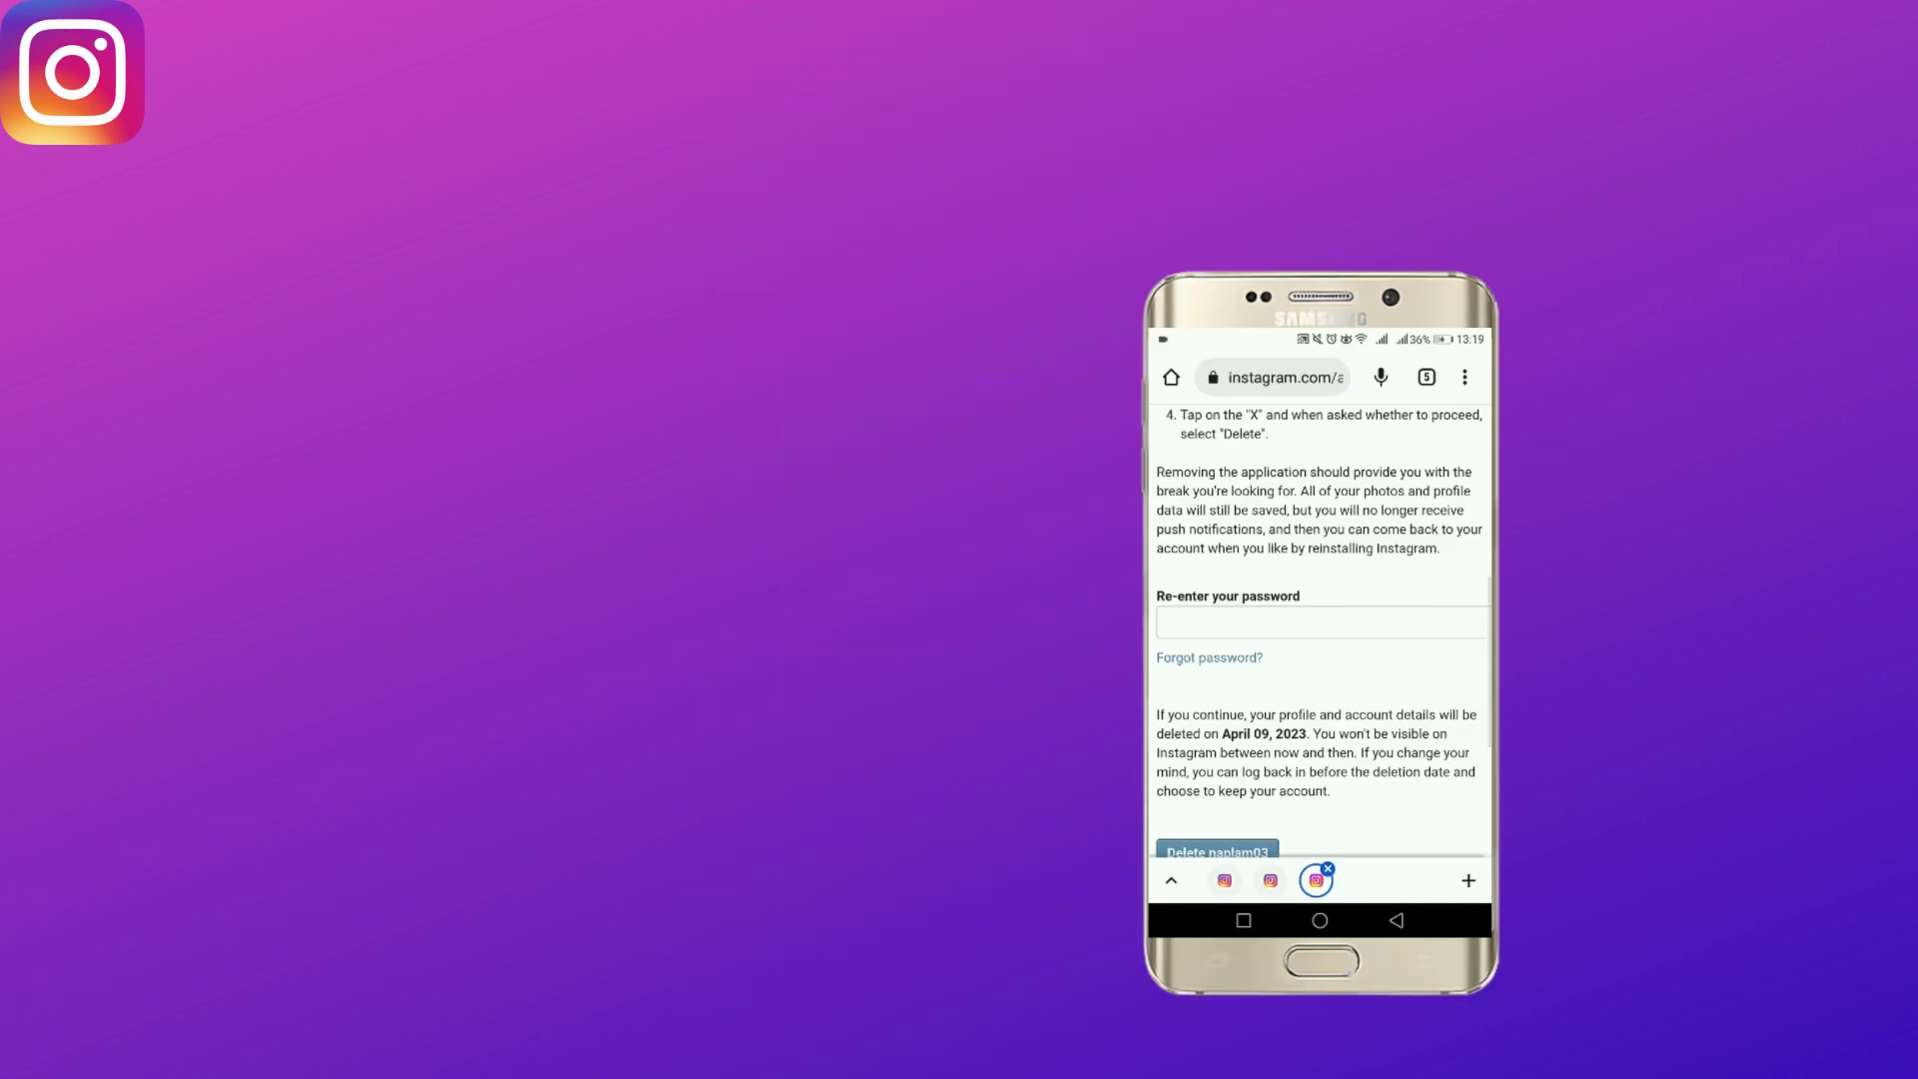